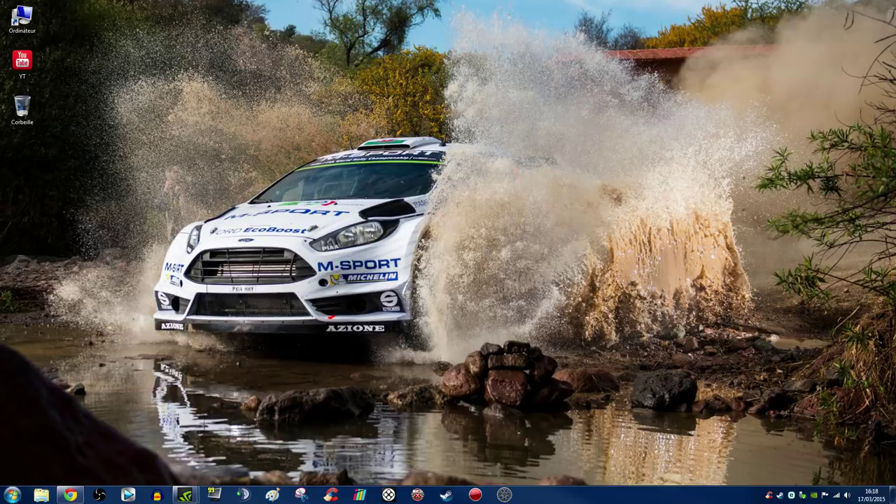
mouse_move(79, 494)
click(70, 440)
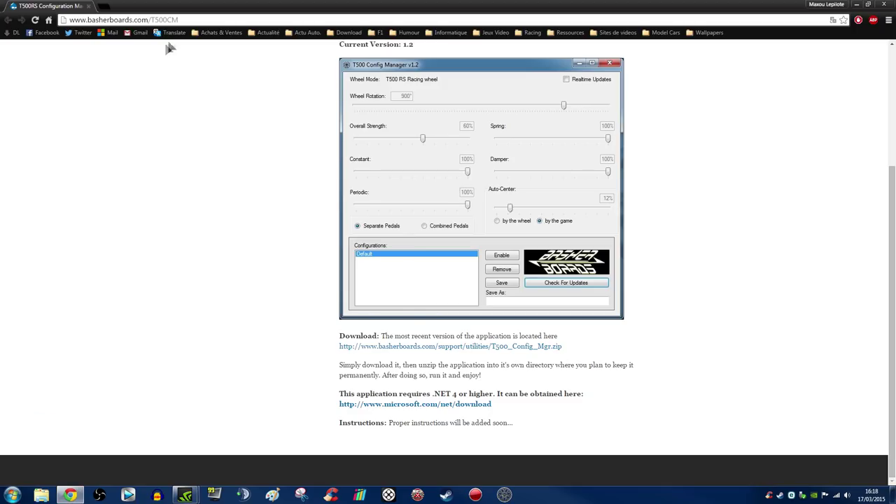
drag(192, 20, 59, 20)
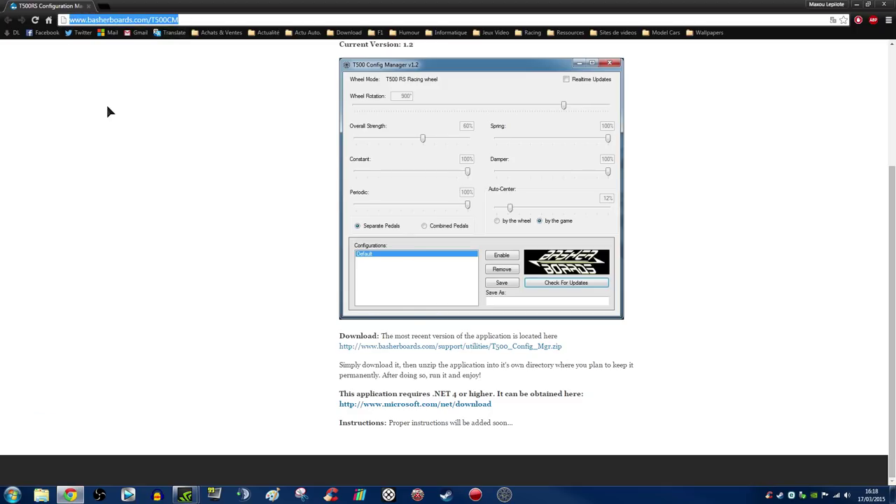
click(295, 123)
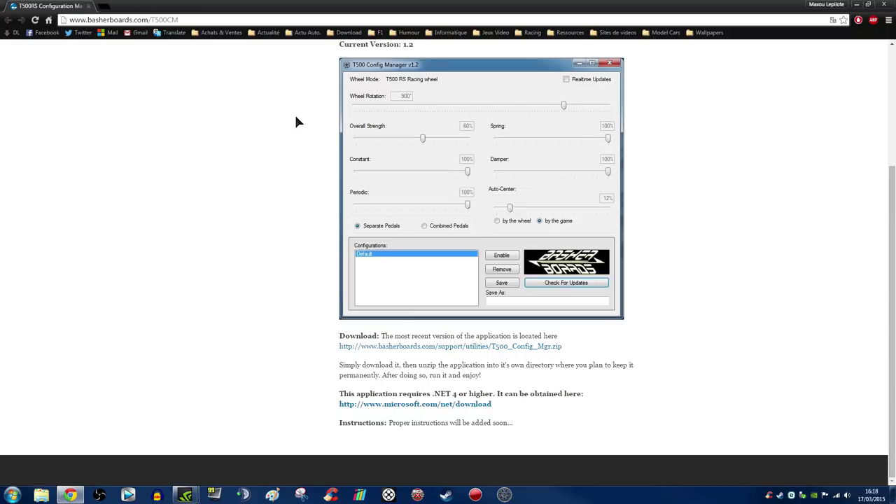
scroll(296, 123, up, 2)
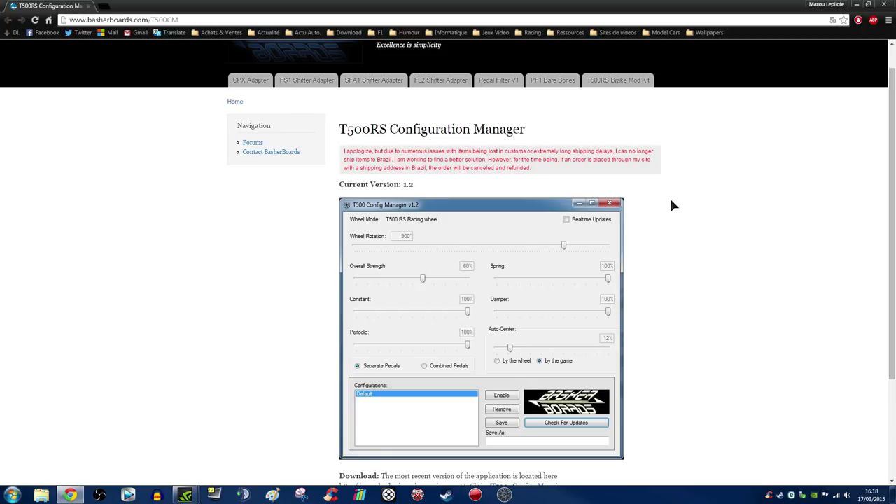
scroll(639, 210, down, 2)
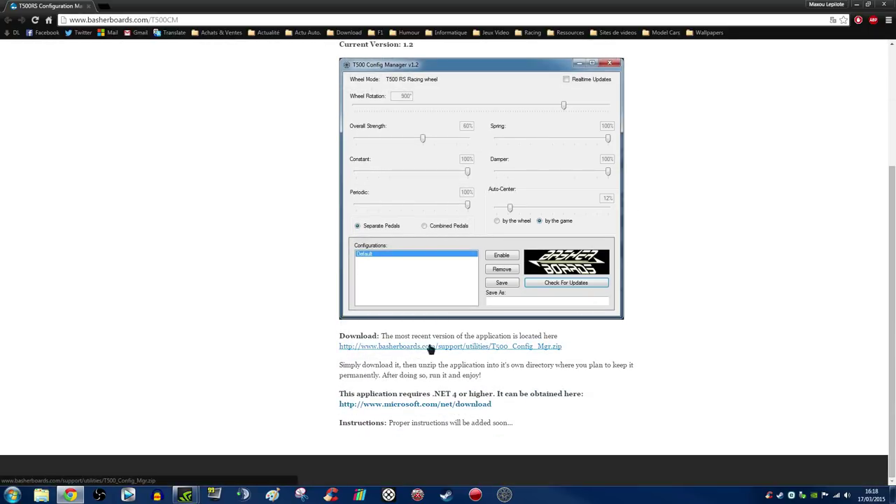
click(502, 350)
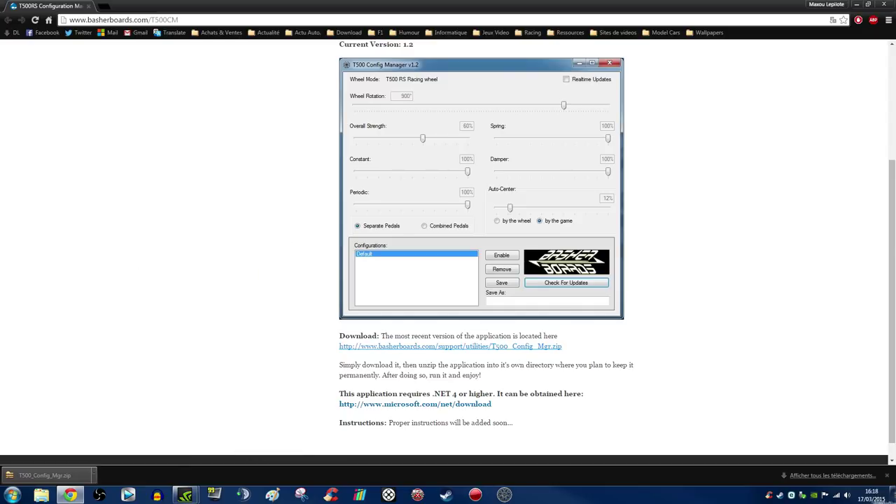
Show the desktop and extract the T500_Config_Mgr.zip archive directly onto it.
click(892, 495)
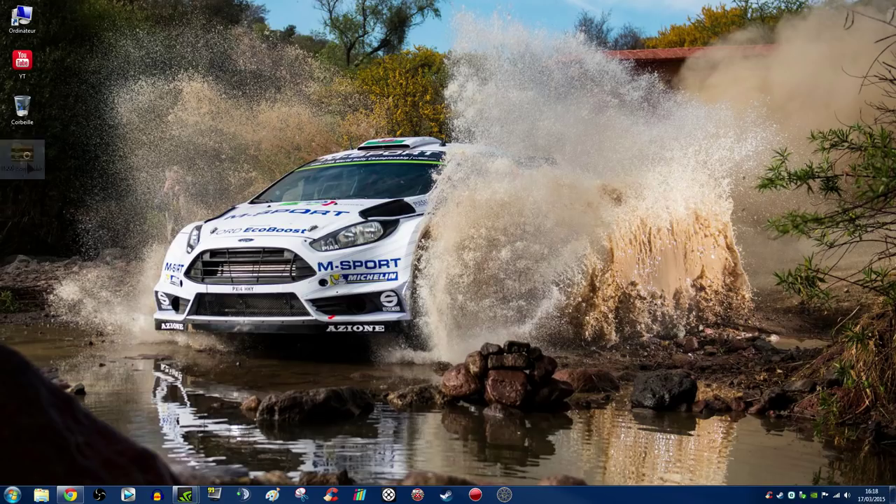
right_click(21, 152)
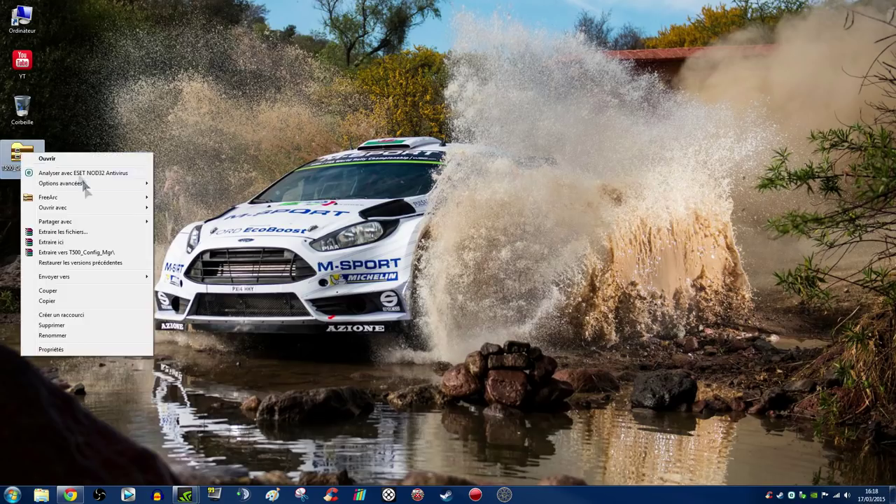
click(72, 242)
mouse_move(21, 197)
mouse_down()
mouse_move(254, 129)
mouse_move(95, 205)
mouse_move(22, 199)
mouse_up()
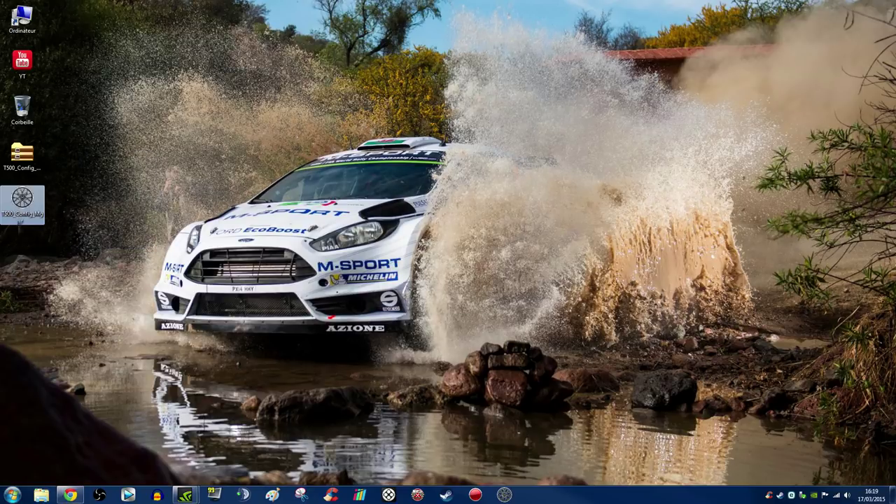
Run the extracted T500_Config_Mgr.exe, allowing it to execute despite its unknown publisher, and close the program window.
double_click(22, 198)
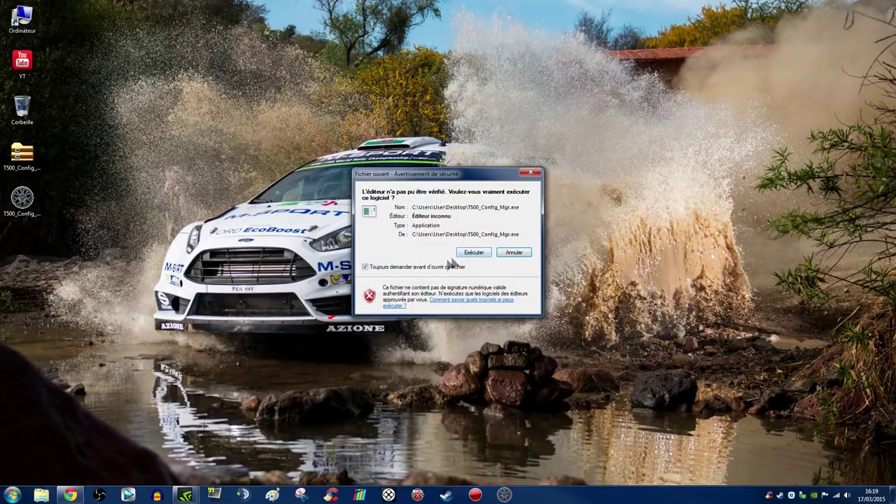
click(470, 254)
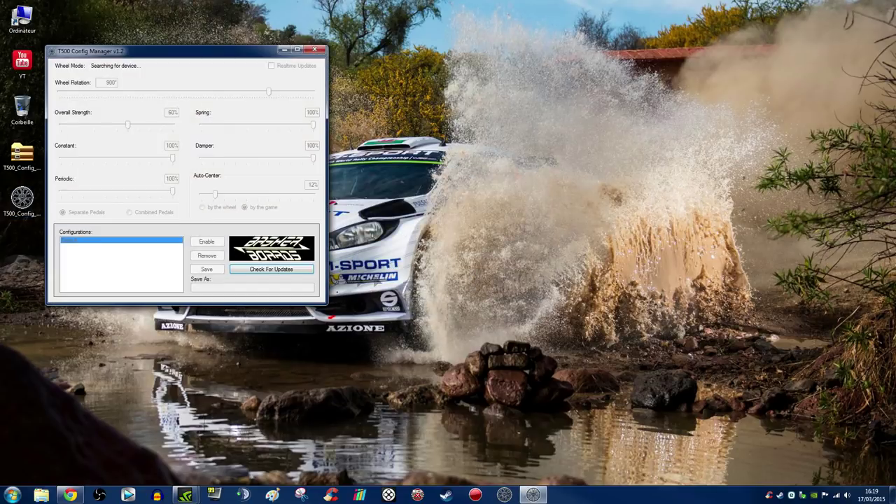
click(316, 50)
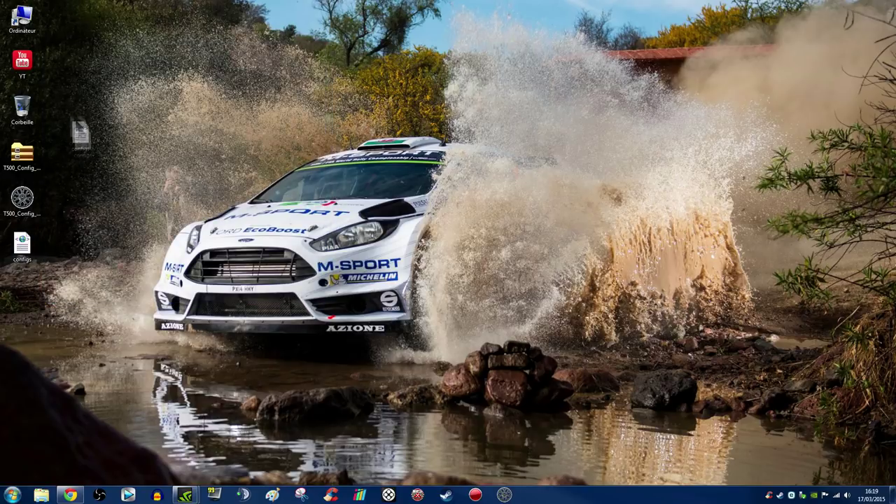
Delete the T500 archive, extracted program and configs file from the desktop, then open the existing T500 Config Manager and close the browser.
drag(61, 245, 25, 107)
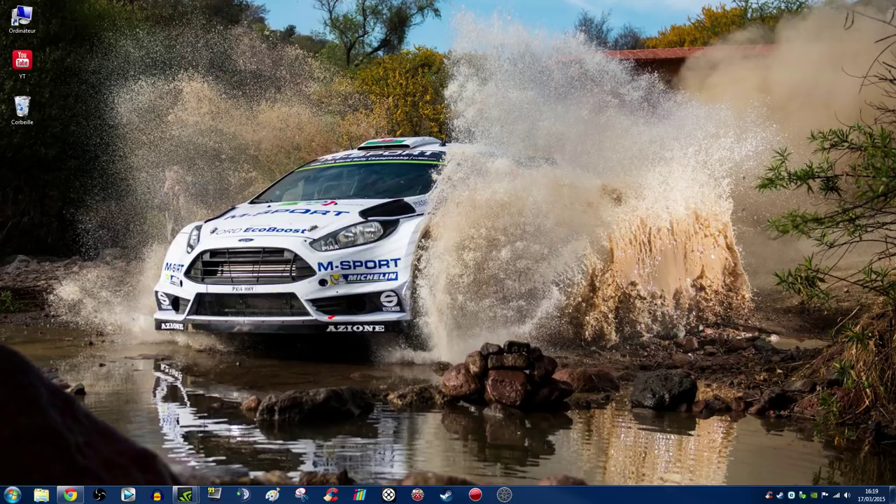
click(504, 495)
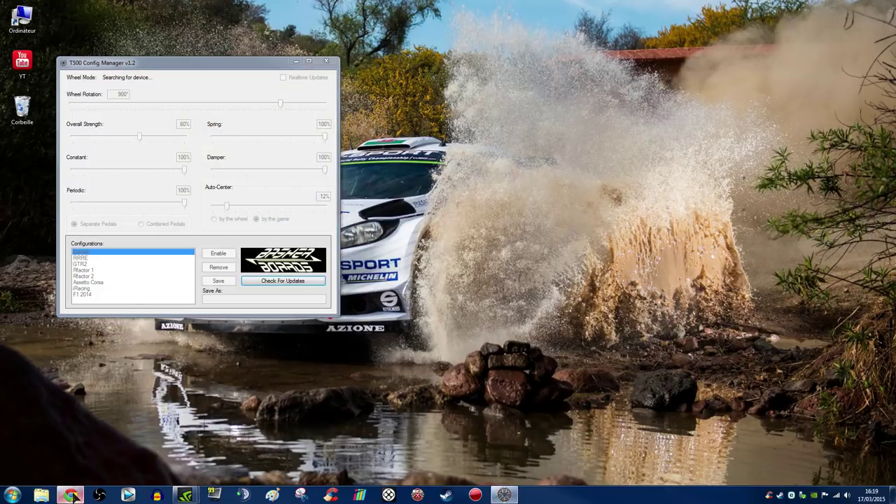
click(72, 495)
click(875, 4)
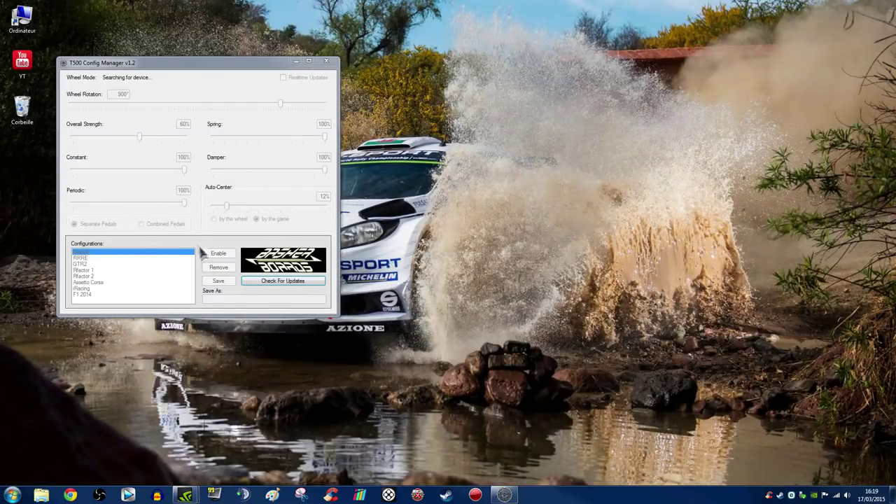
Review the saved wheel configurations RRRE, GTR2, Rfactor 1, Rfactor 2, iRacing, F1 2014 and Assetto Corsa.
drag(160, 77, 412, 133)
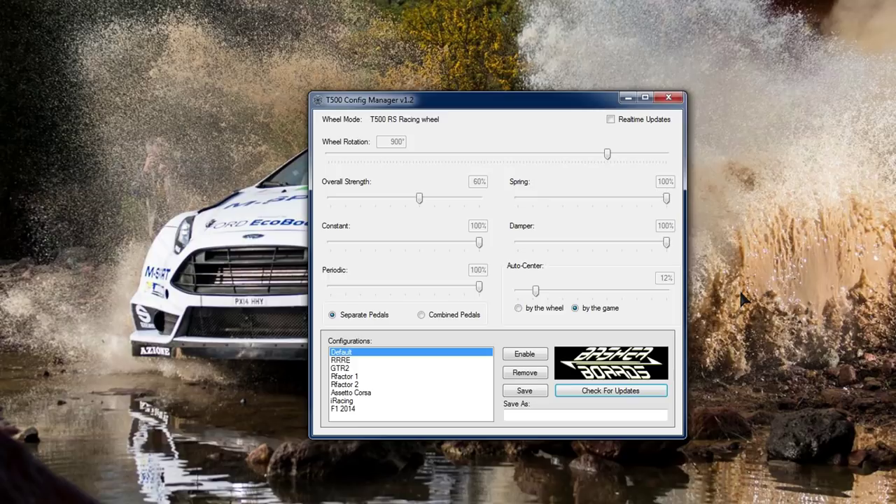
click(368, 362)
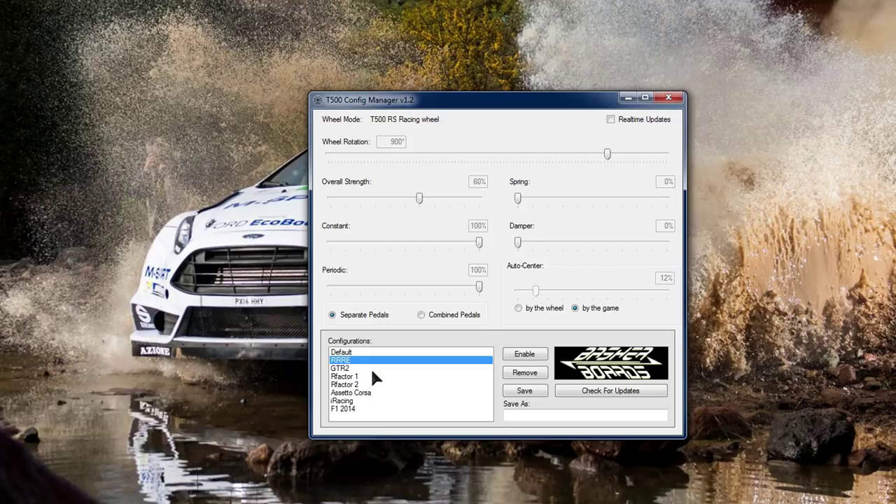
click(373, 369)
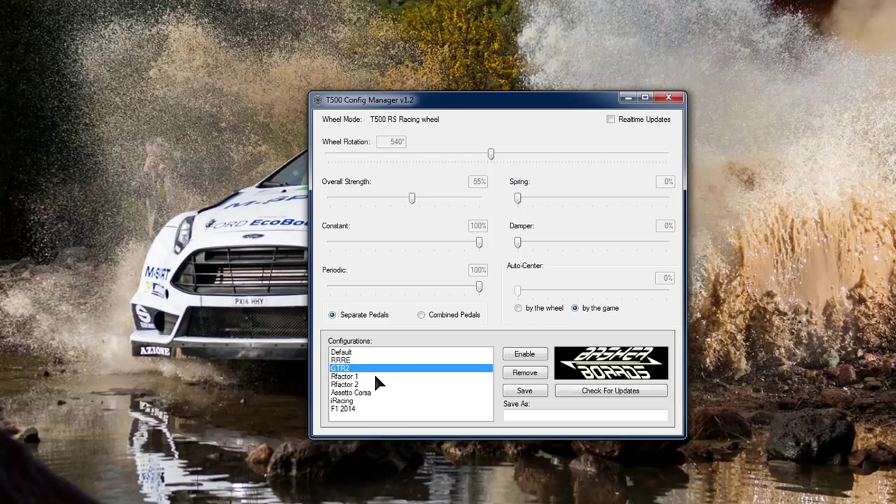
click(378, 378)
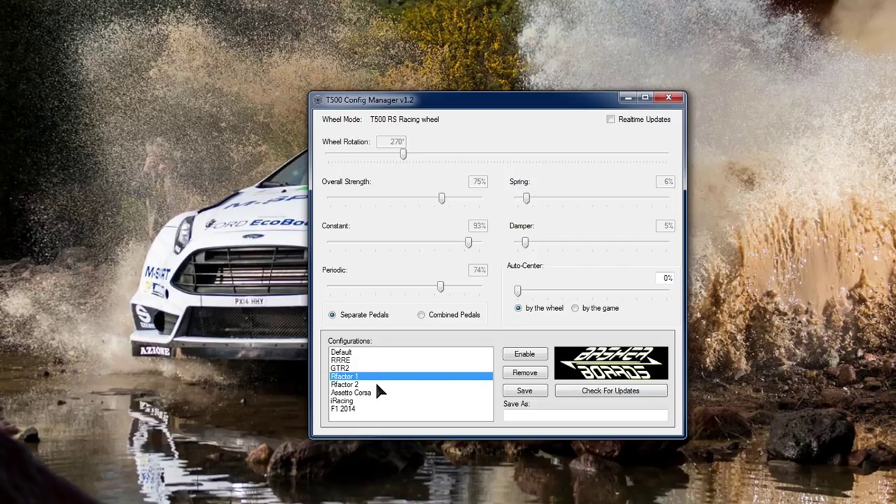
click(377, 385)
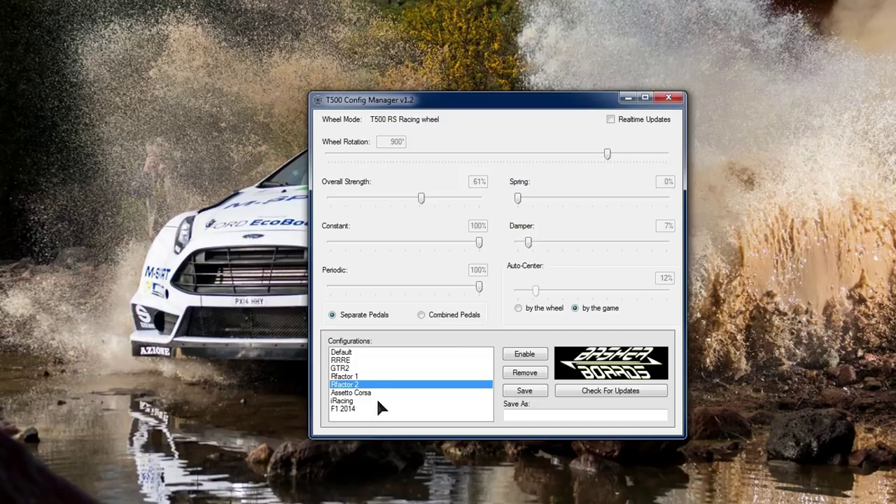
click(378, 402)
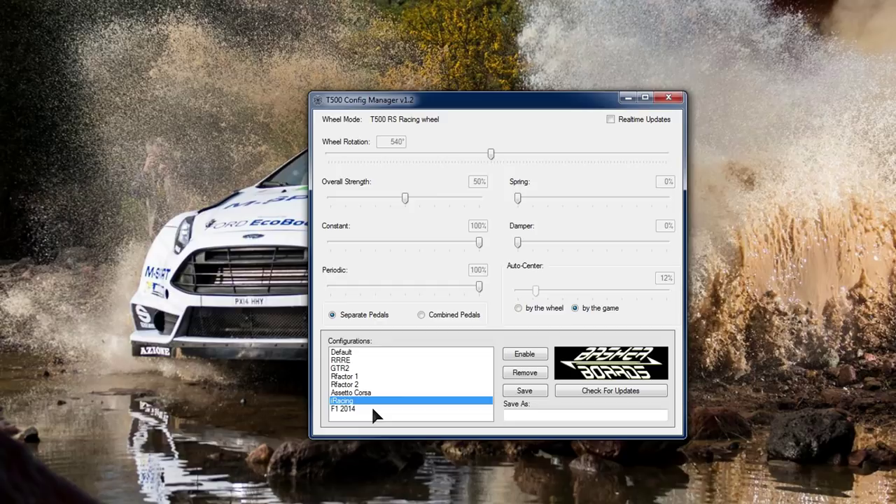
click(374, 410)
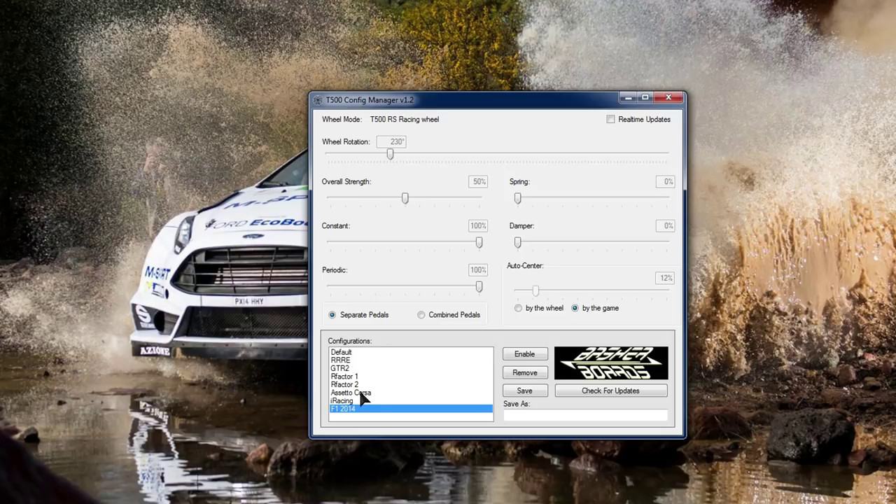
click(361, 393)
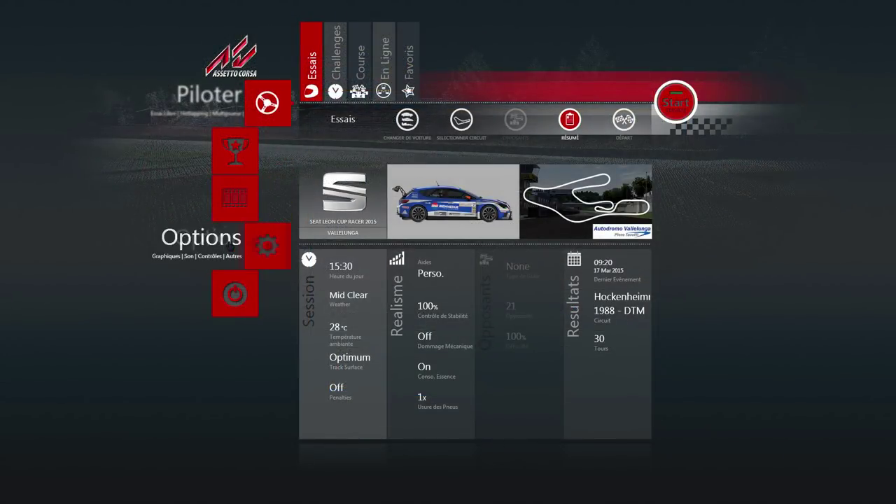
Switch to Assetto Corsa, open the advanced wheel control settings and set the force feedback gain to 55%.
click(260, 248)
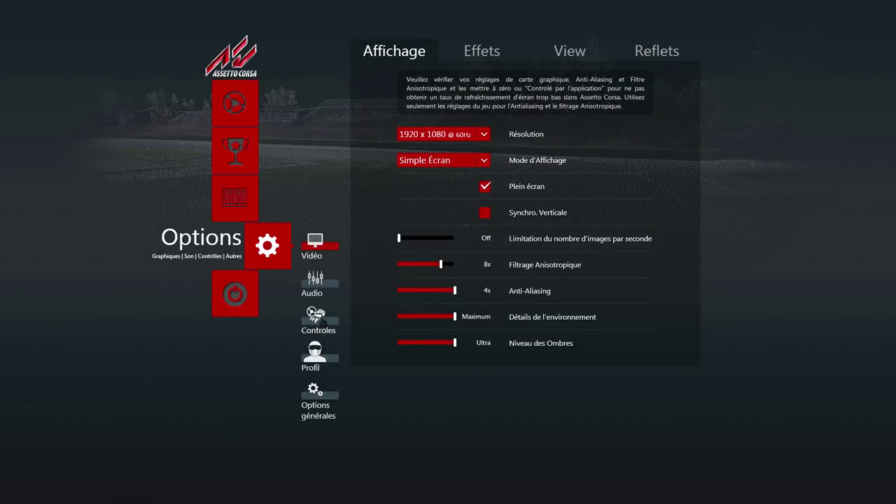
click(320, 318)
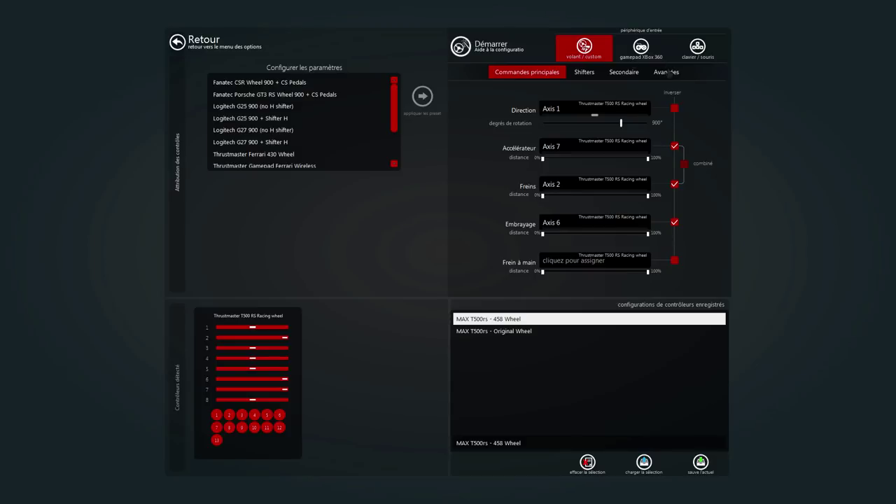
click(667, 72)
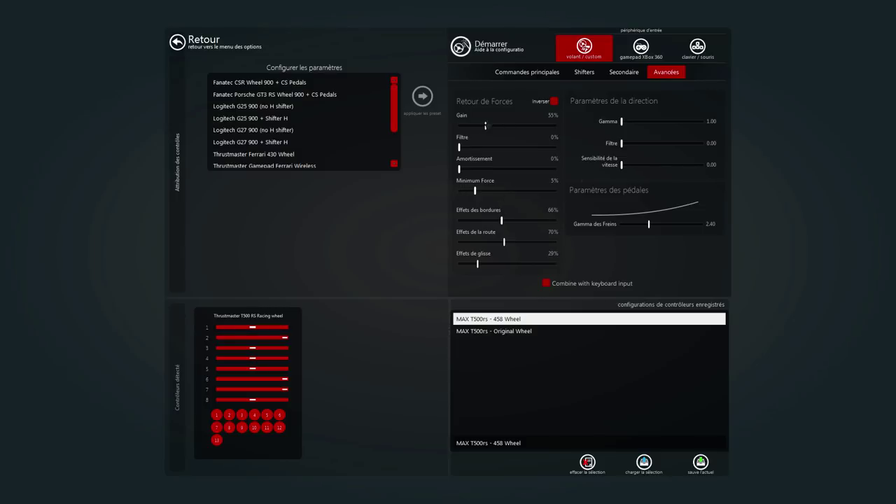
click(502, 129)
drag(514, 132, 485, 130)
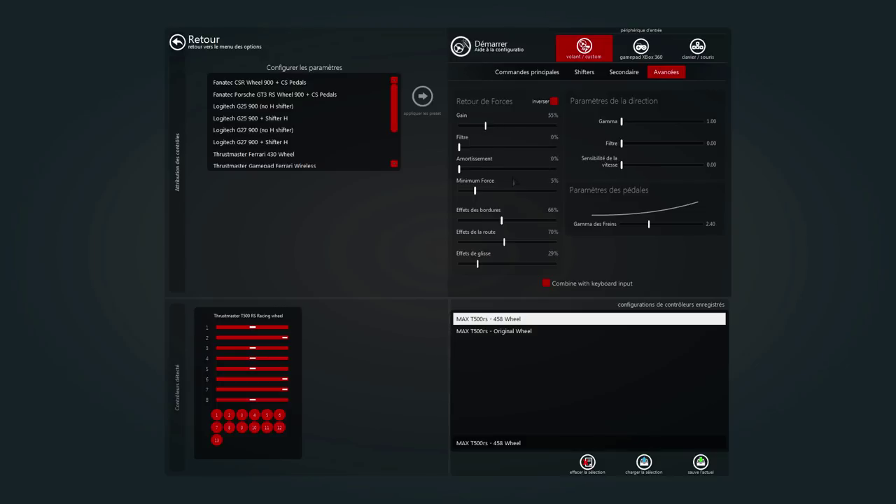